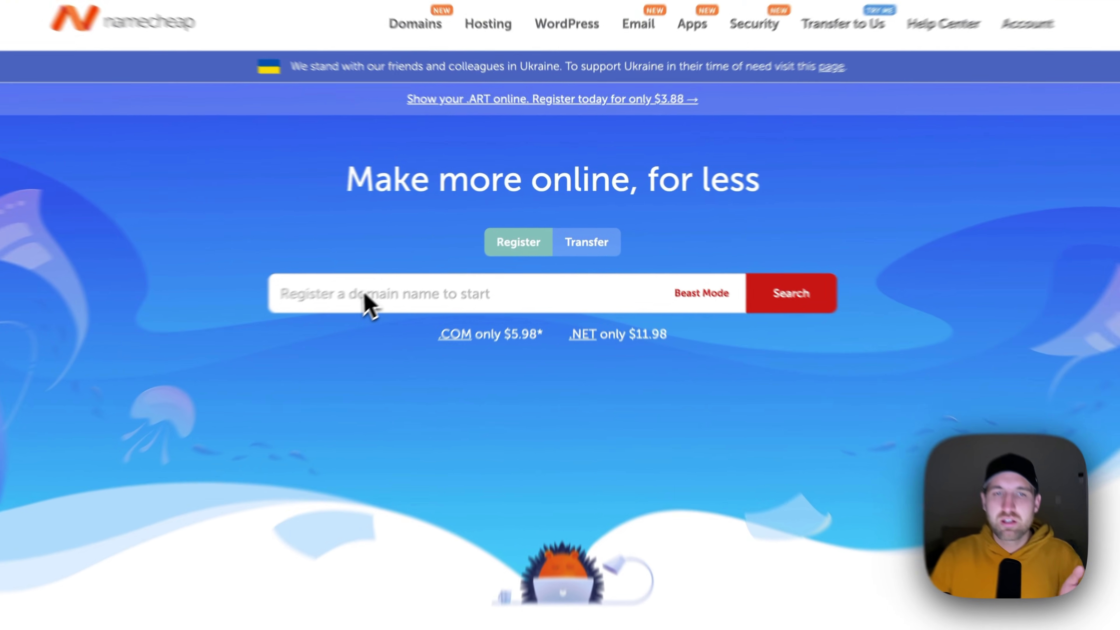
# - Search for spencermartindesigns.com and confirm the .com is available at $6.98/yr
pyautogui.click(442, 249)
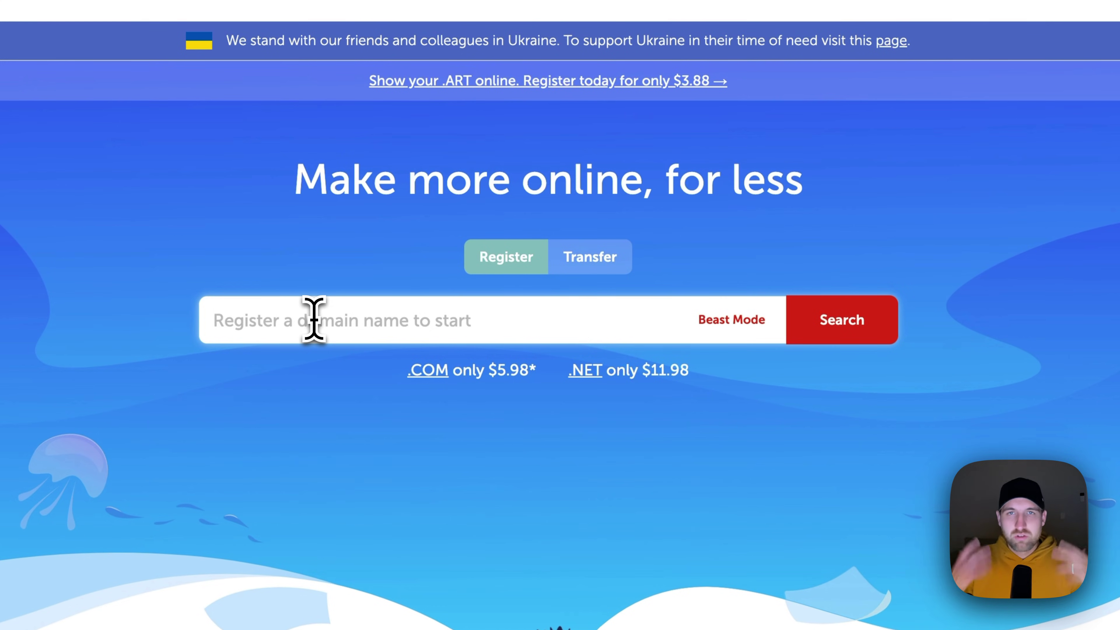
pyautogui.write('s')
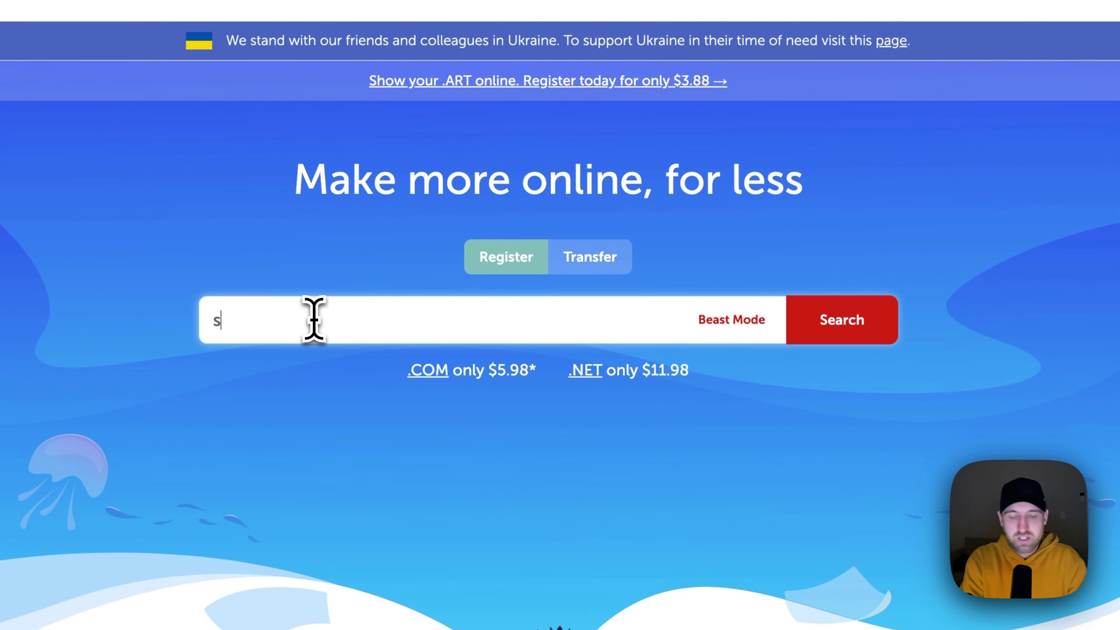
pyautogui.write('pencermarinde')
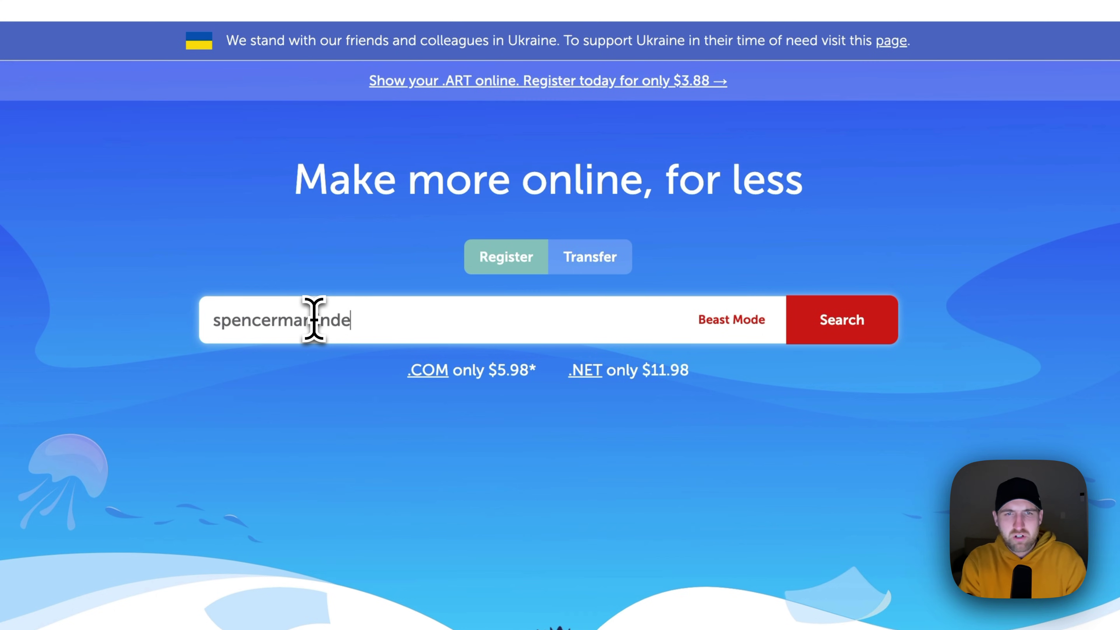
pyautogui.write('signs.com')
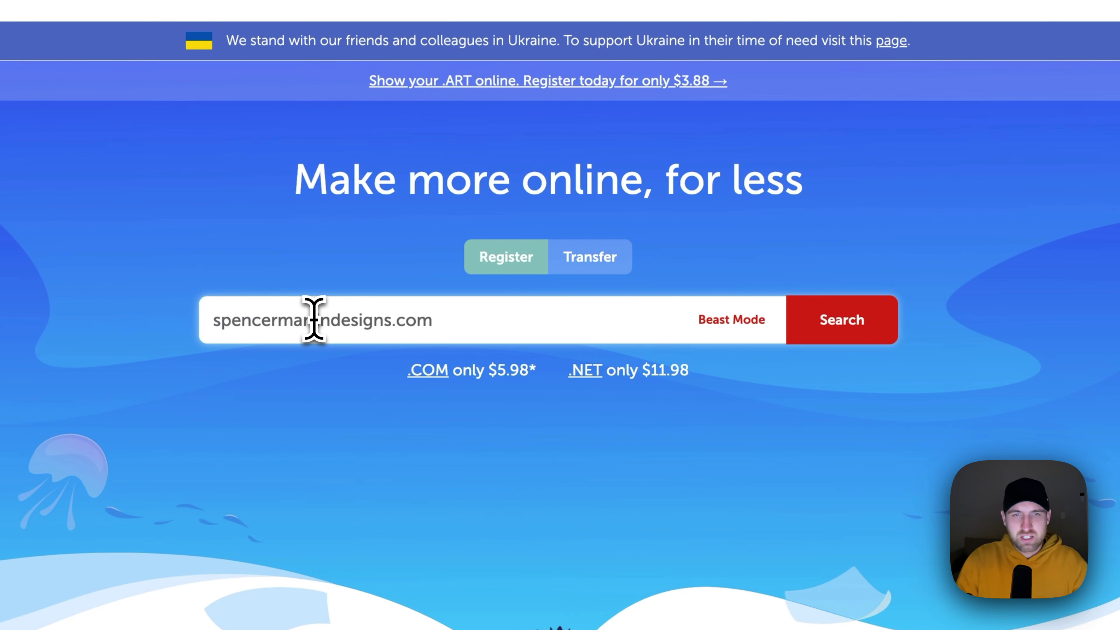
pyautogui.click(831, 326)
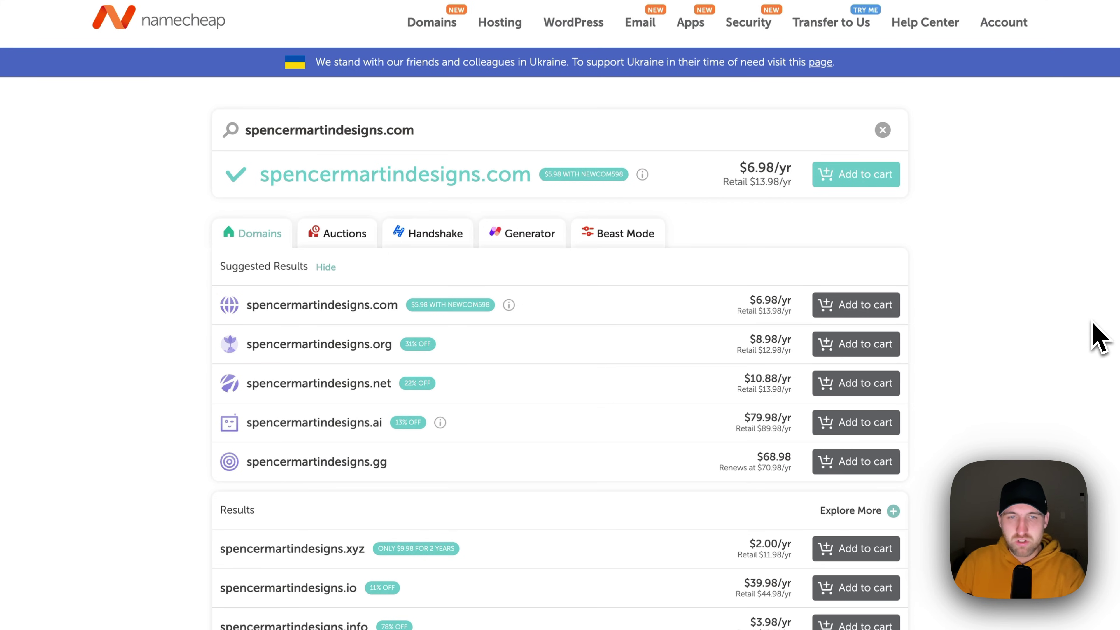
pyautogui.scroll(-15, 1089, 346)
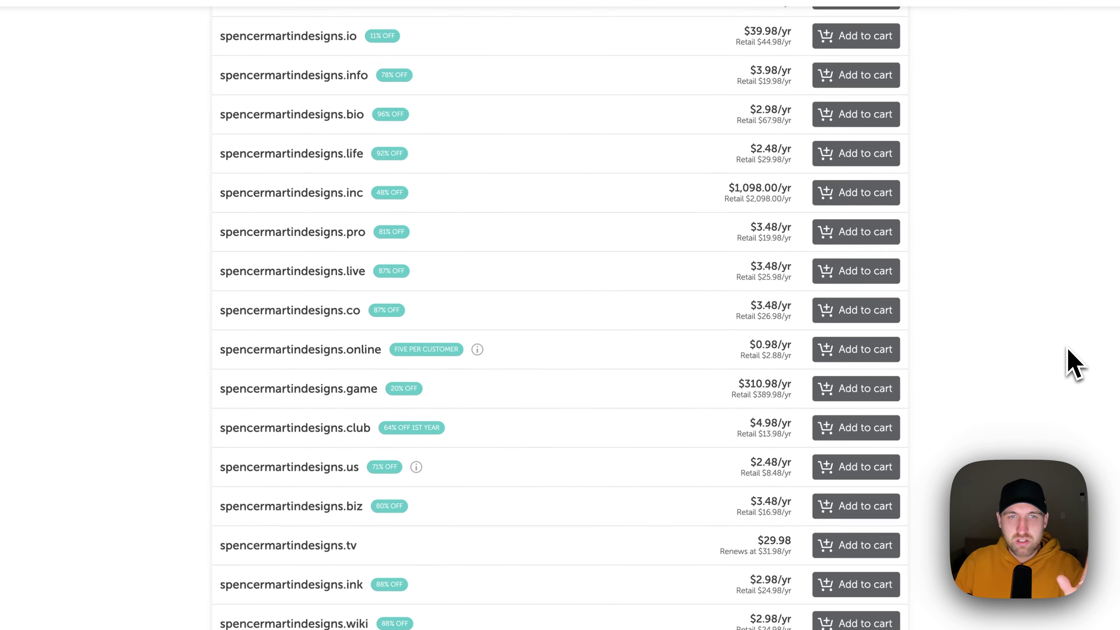
pyautogui.scroll(-2, 1069, 352)
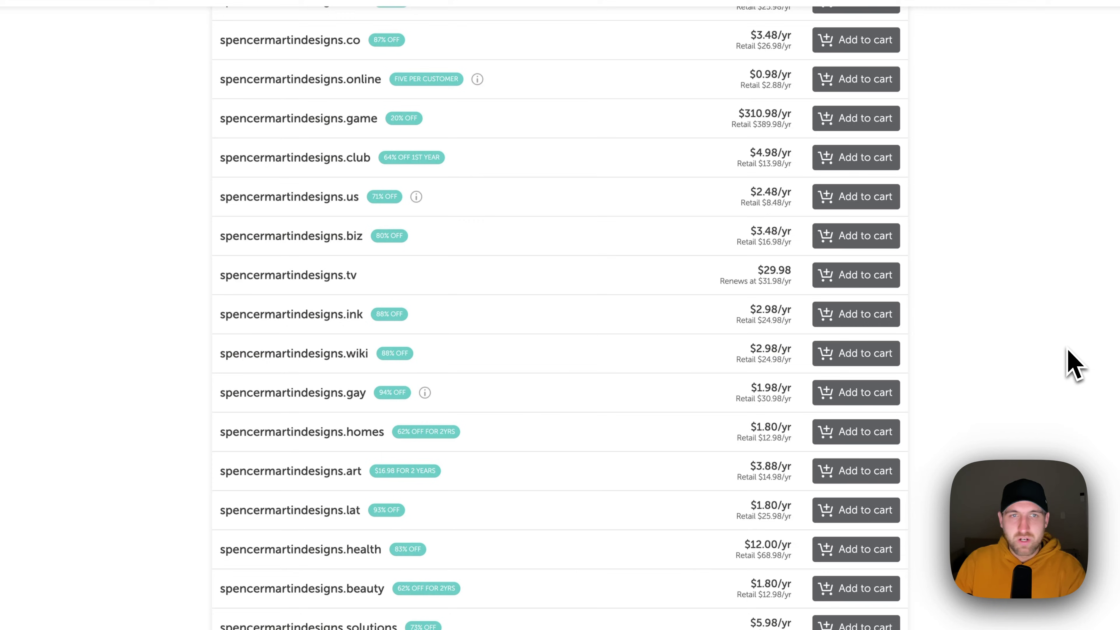
pyautogui.scroll(10, 1069, 353)
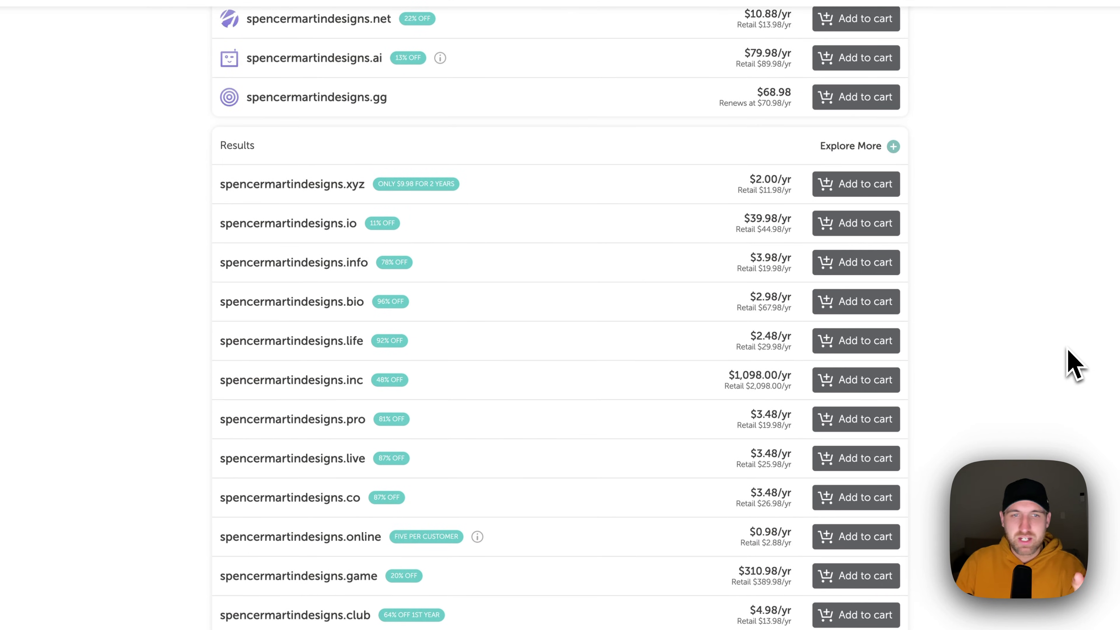
pyautogui.scroll(8, 1053, 358)
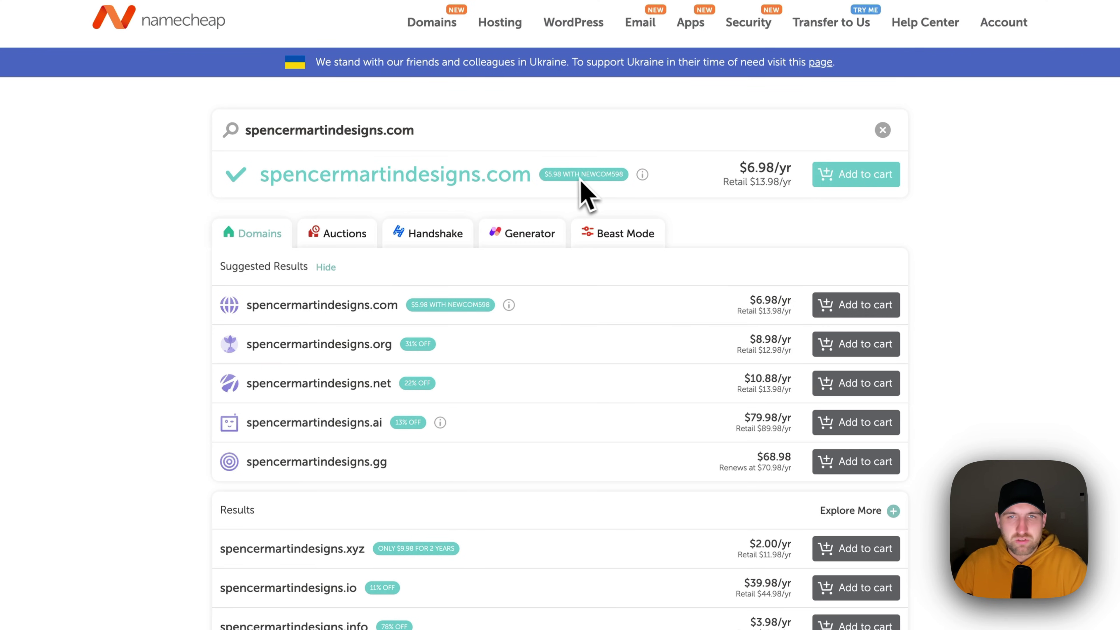
pyautogui.moveTo(640, 178)
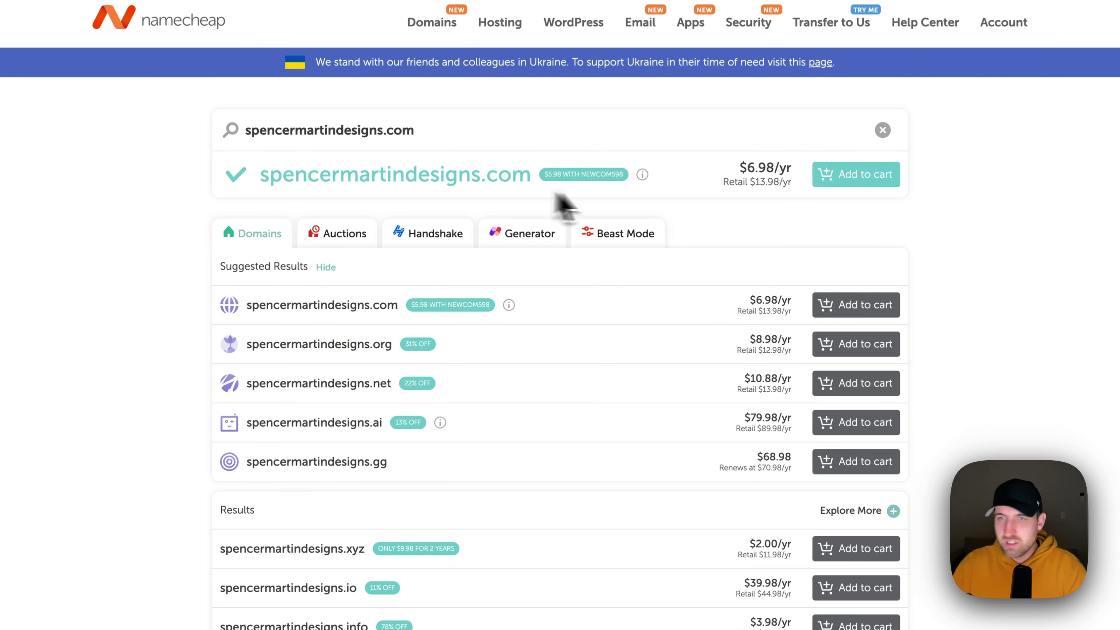
# - Add spencermartindesigns.com to the cart and view the cart with its $7.16 subtotal
pyautogui.click(839, 177)
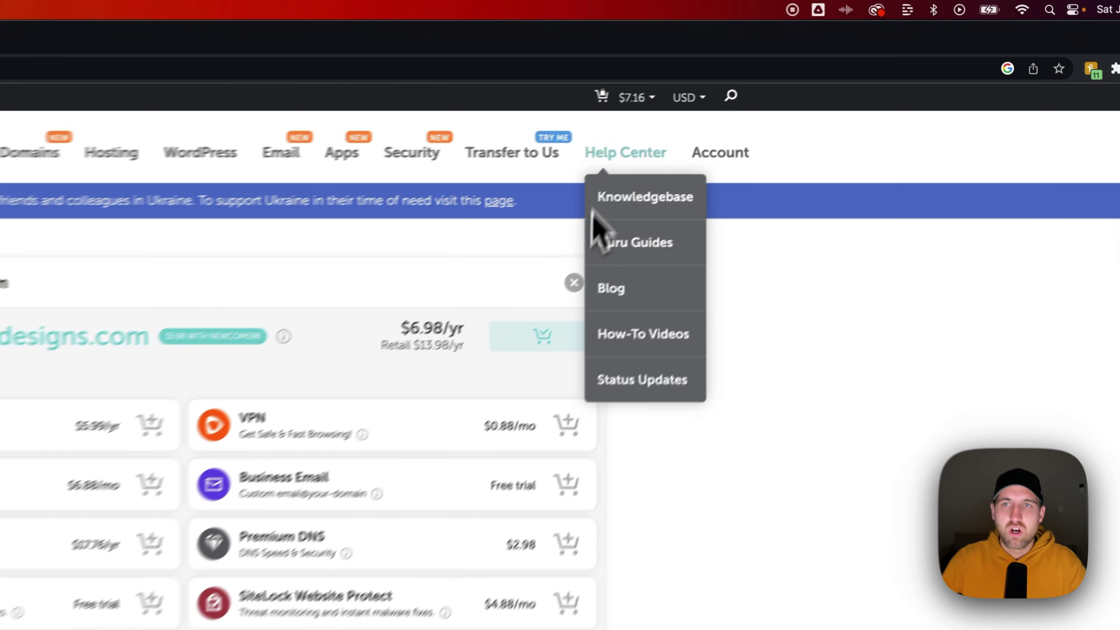
pyautogui.moveTo(800, 57)
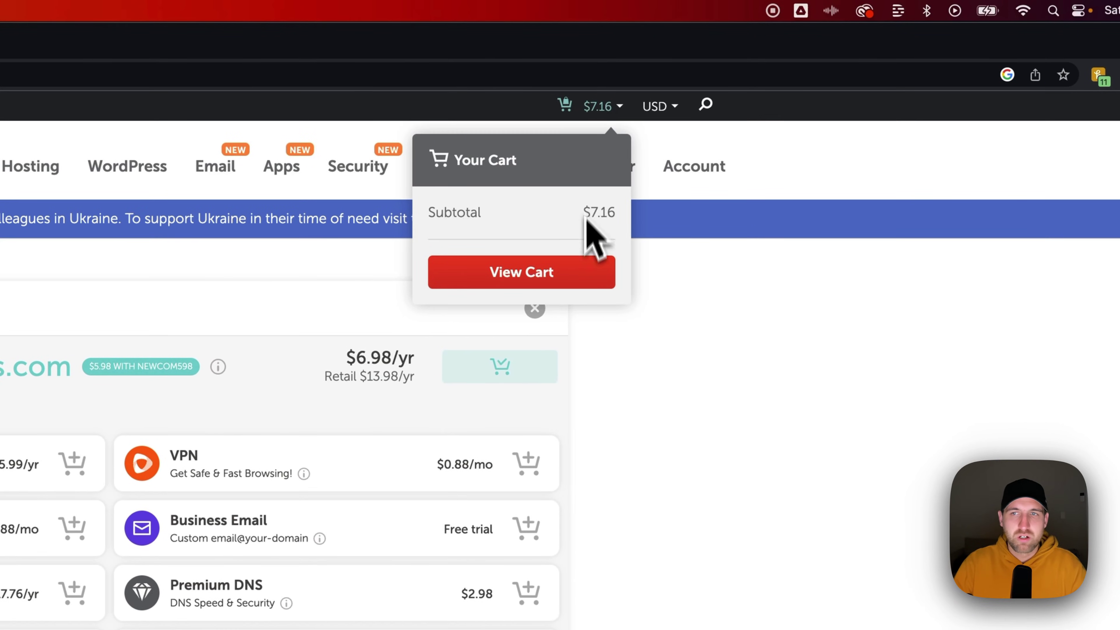
pyautogui.click(584, 272)
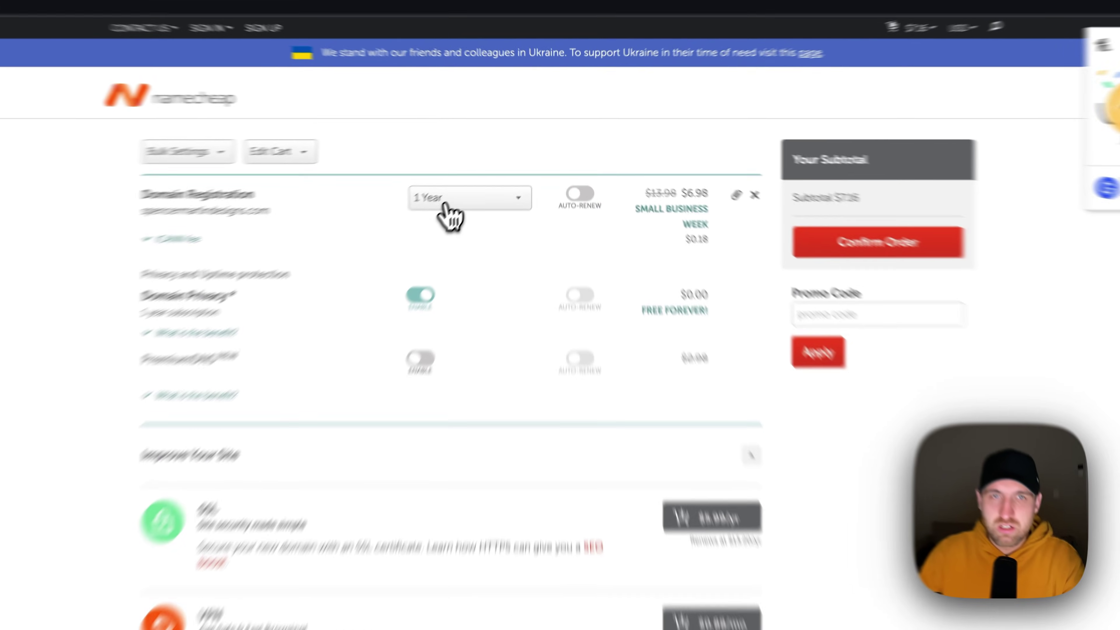
pyautogui.click(482, 174)
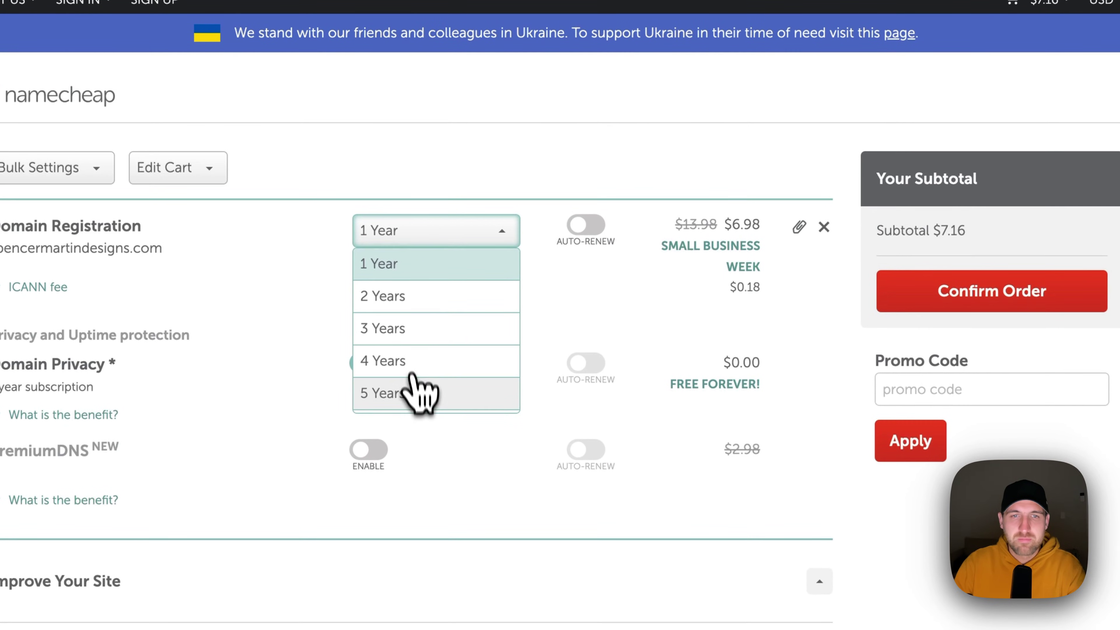
pyautogui.click(409, 393)
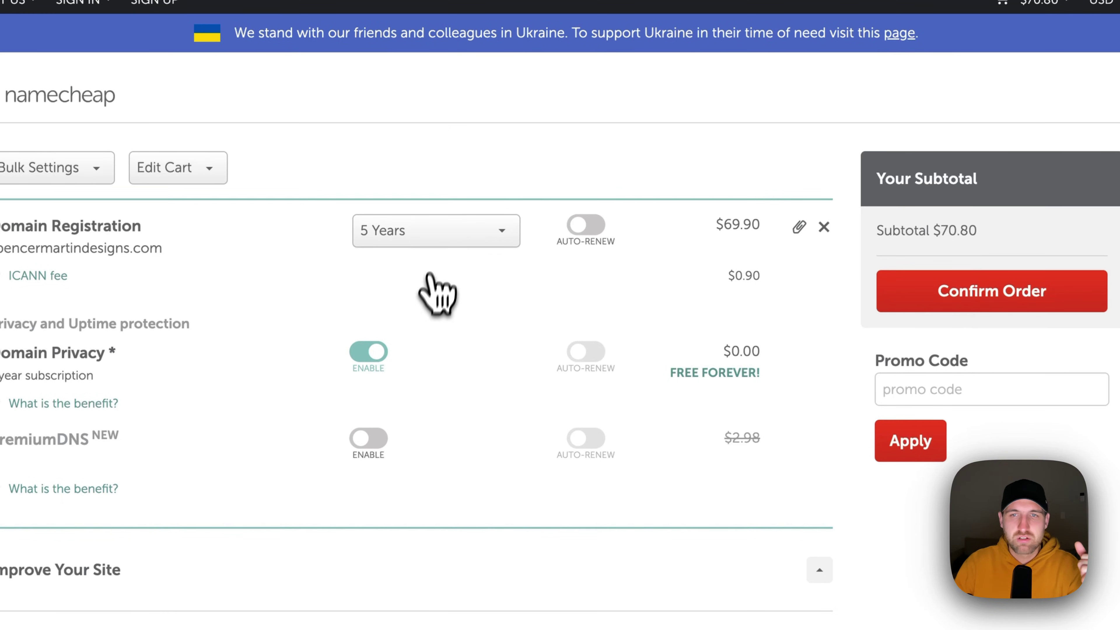
pyautogui.click(428, 243)
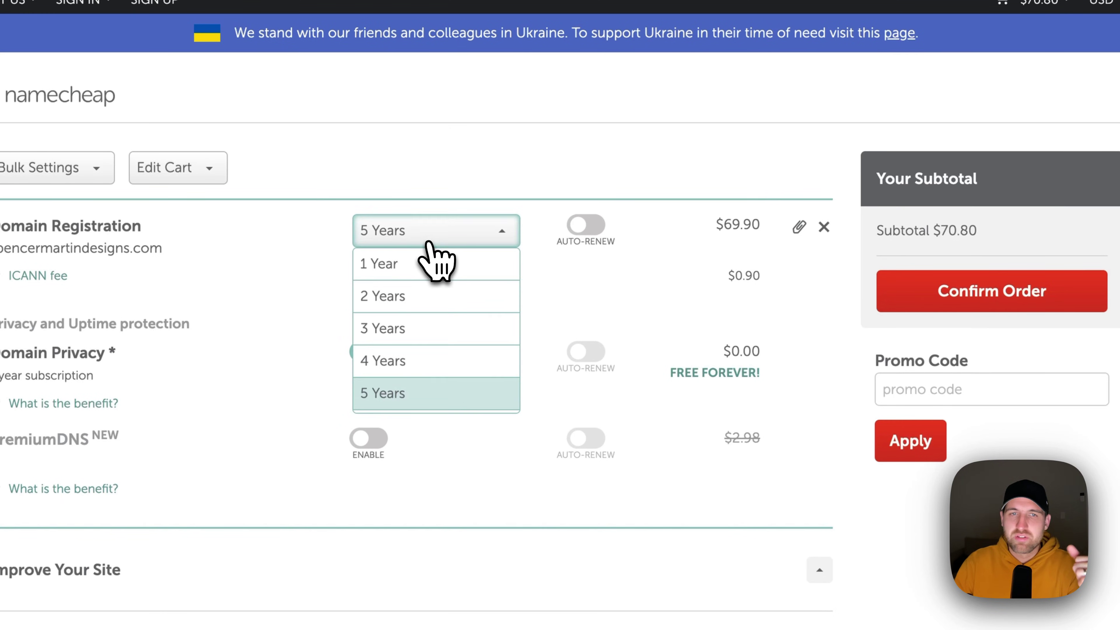
pyautogui.click(421, 269)
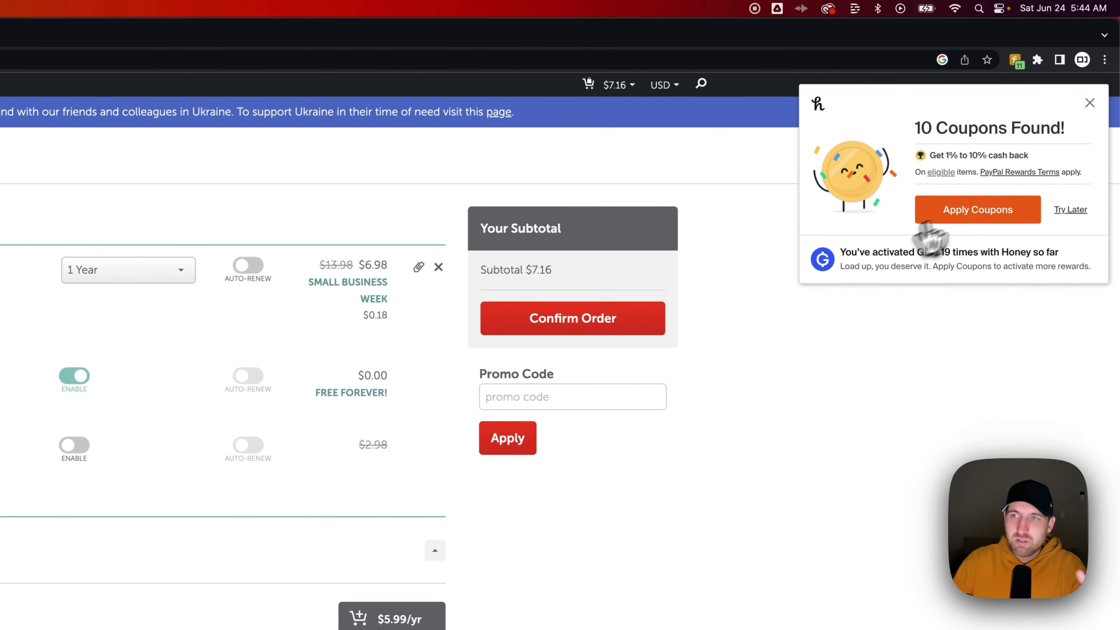
# - Try the Honey coupons, dismiss the cash-back notice, and confirm the $7.16 order
pyautogui.click(1031, 132)
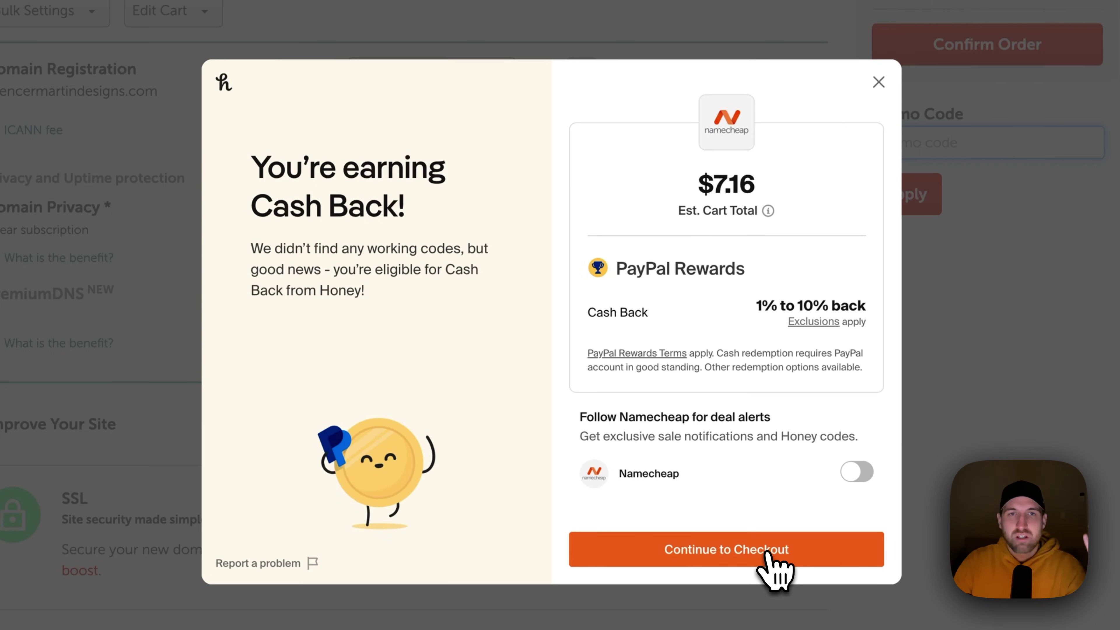
pyautogui.click(768, 554)
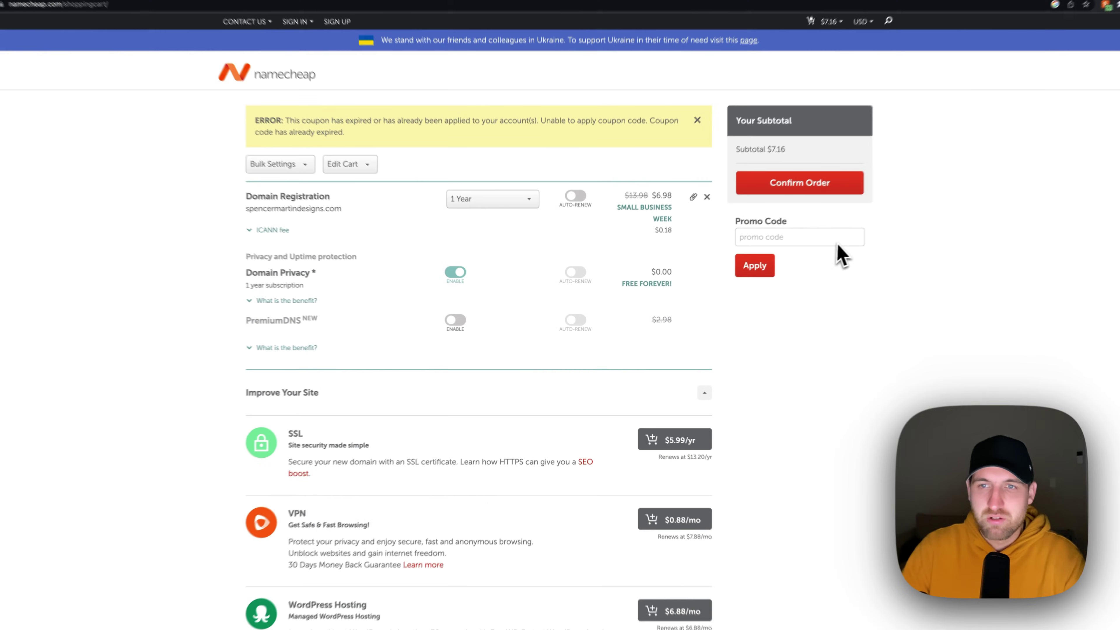
pyautogui.click(805, 186)
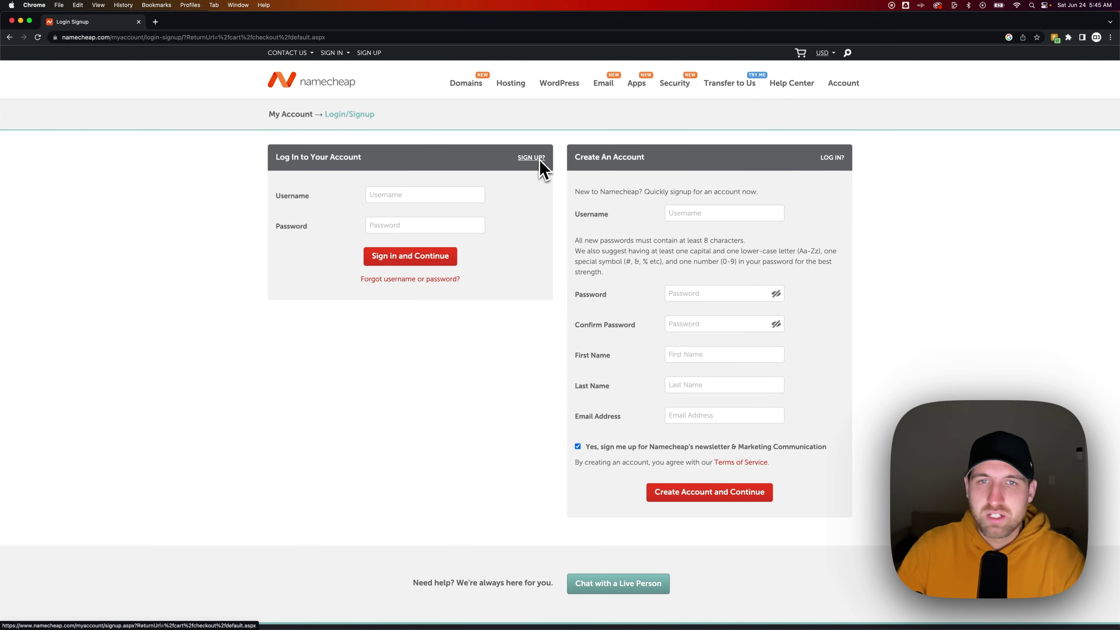
# - Enter a username for the new Namecheap account, then move to the password field
pyautogui.click(700, 213)
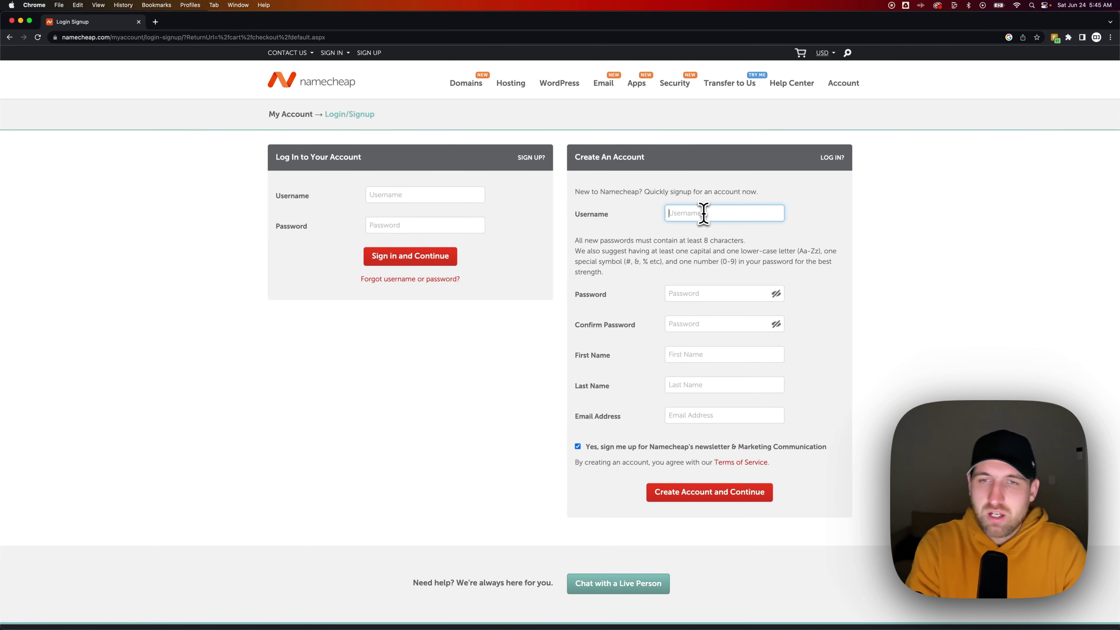
pyautogui.write('spmartinbs')
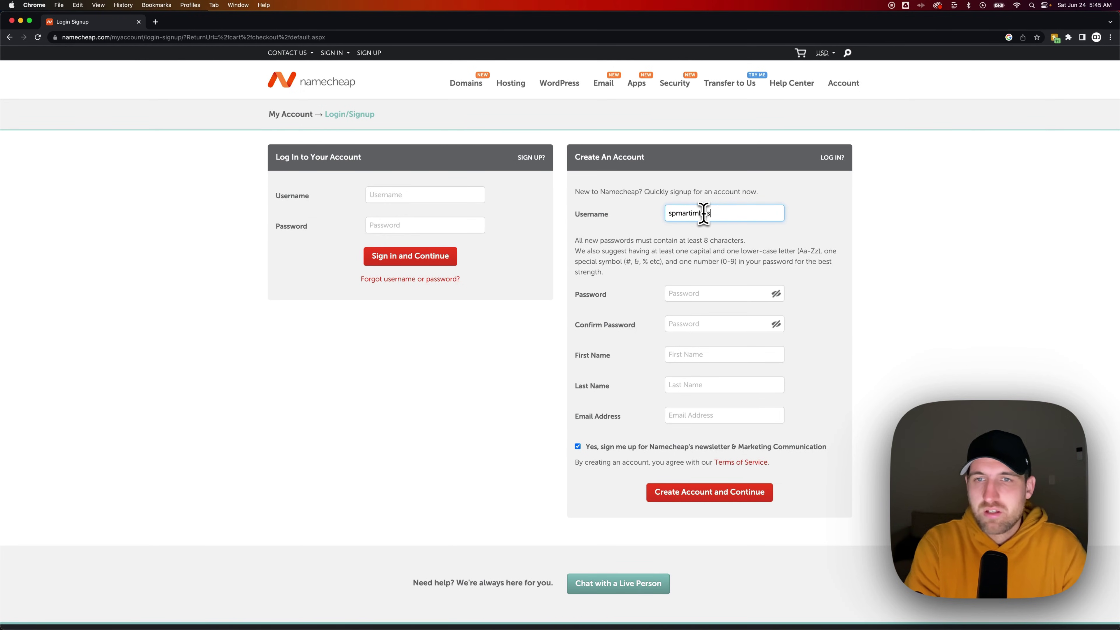
pyautogui.write('u')
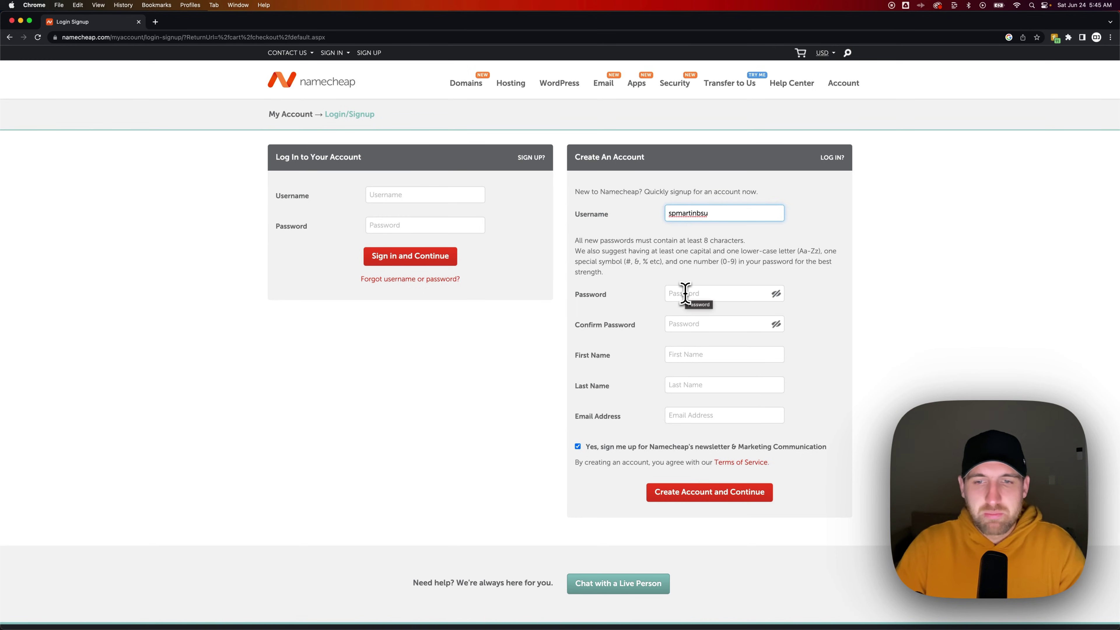
pyautogui.click(684, 294)
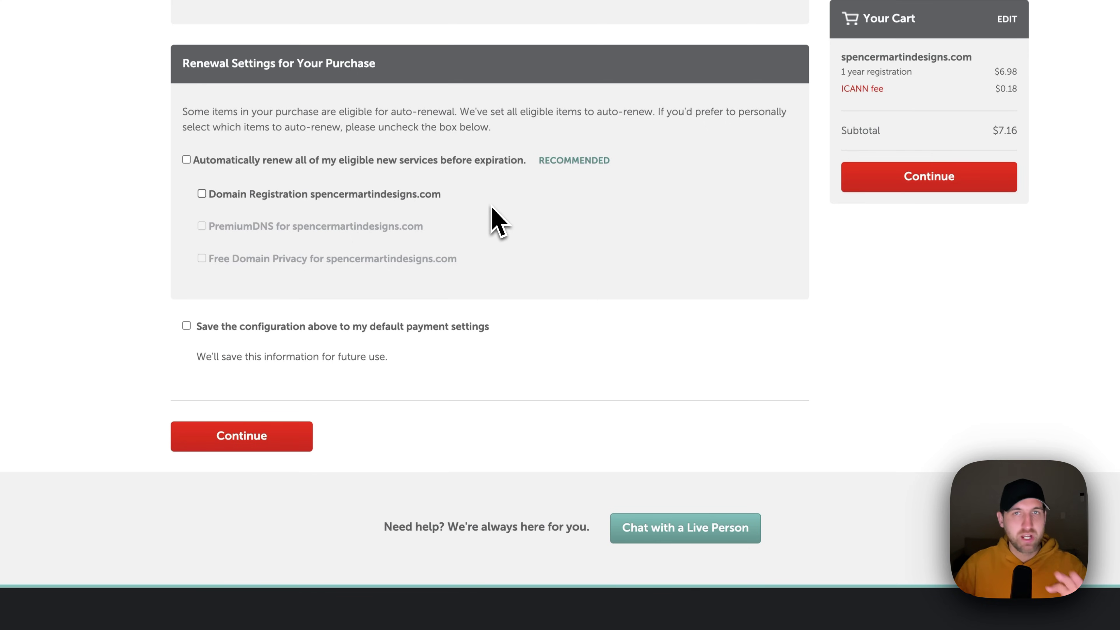
# - Leave 'Automatically renew all of my eligible new services' unticked and continue to Order Review
pyautogui.click(186, 160)
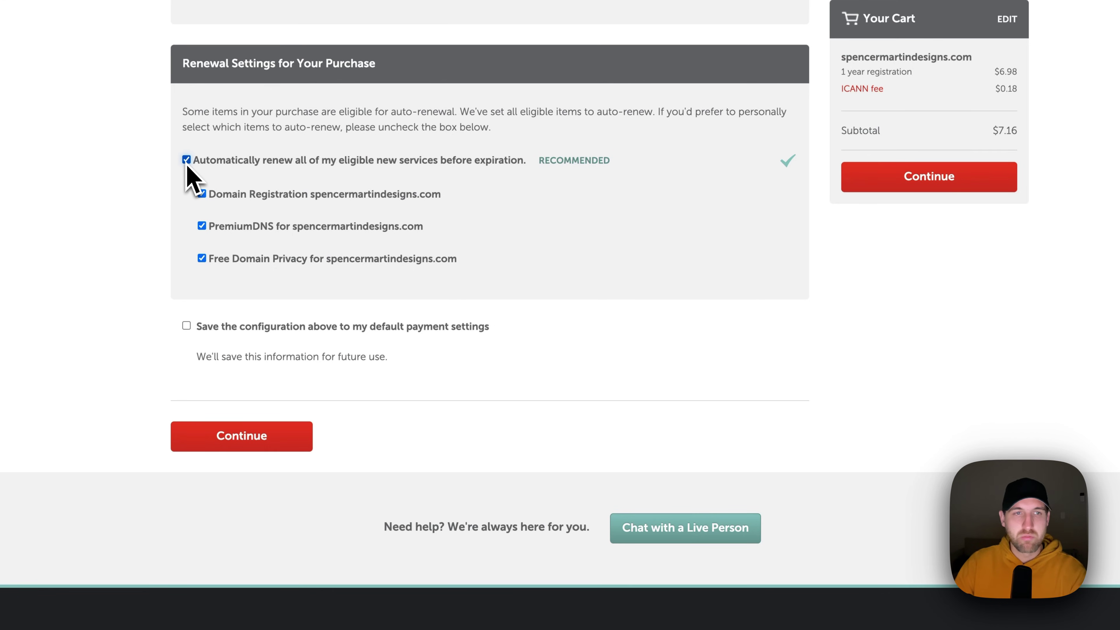
pyautogui.click(186, 160)
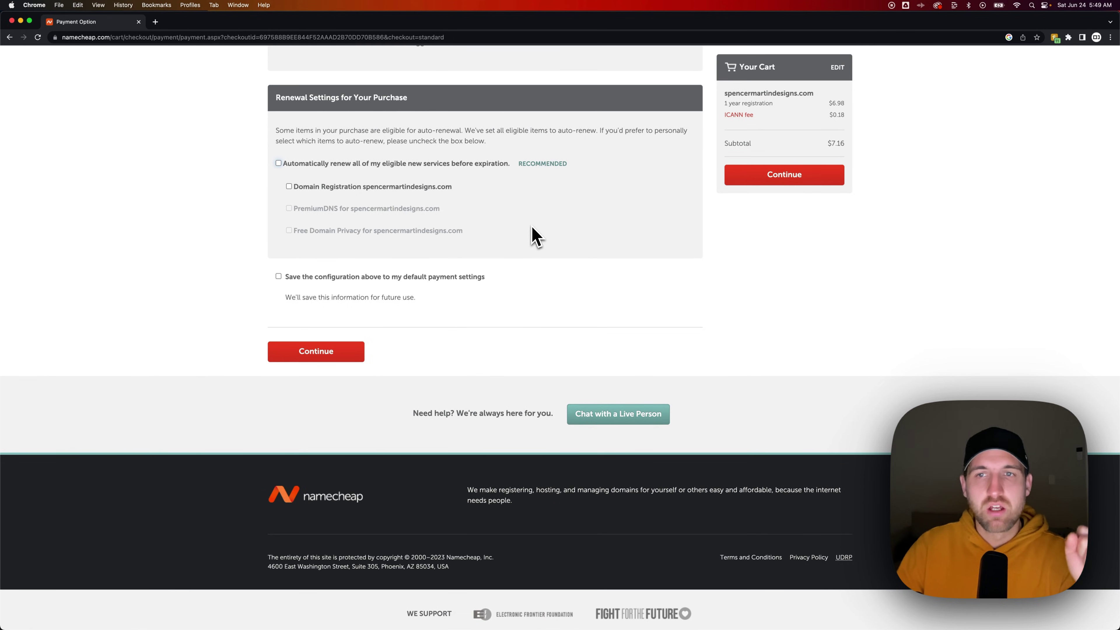
pyautogui.click(351, 349)
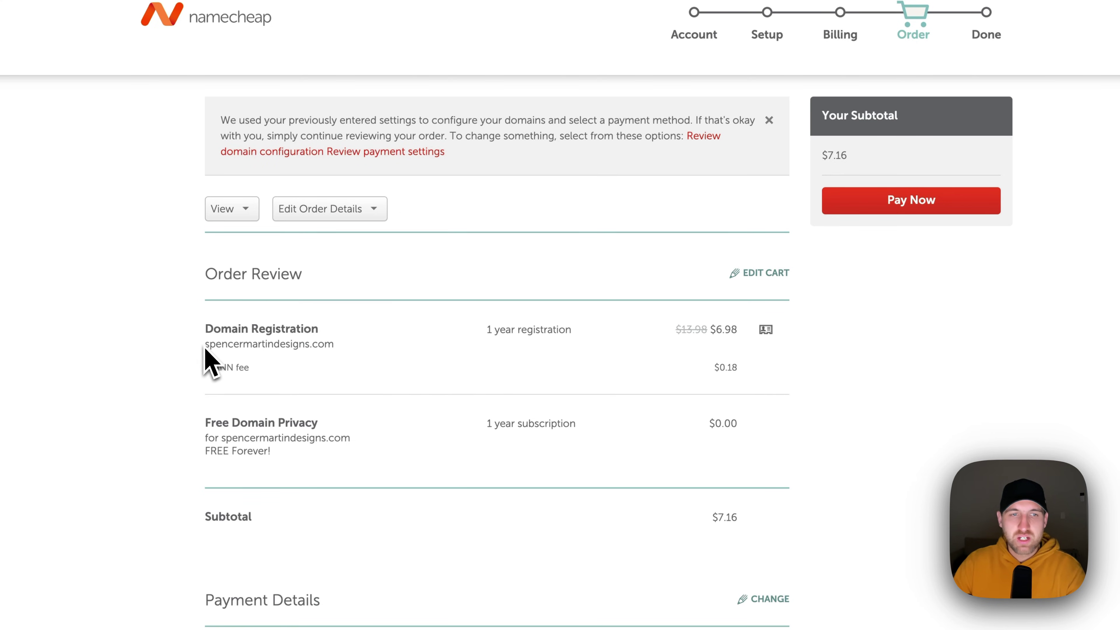
# - Highlight the spencermartindesigns.com registration and the Free Domain Privacy line on Order Review
pyautogui.moveTo(205, 348); pyautogui.dragTo(350, 347)
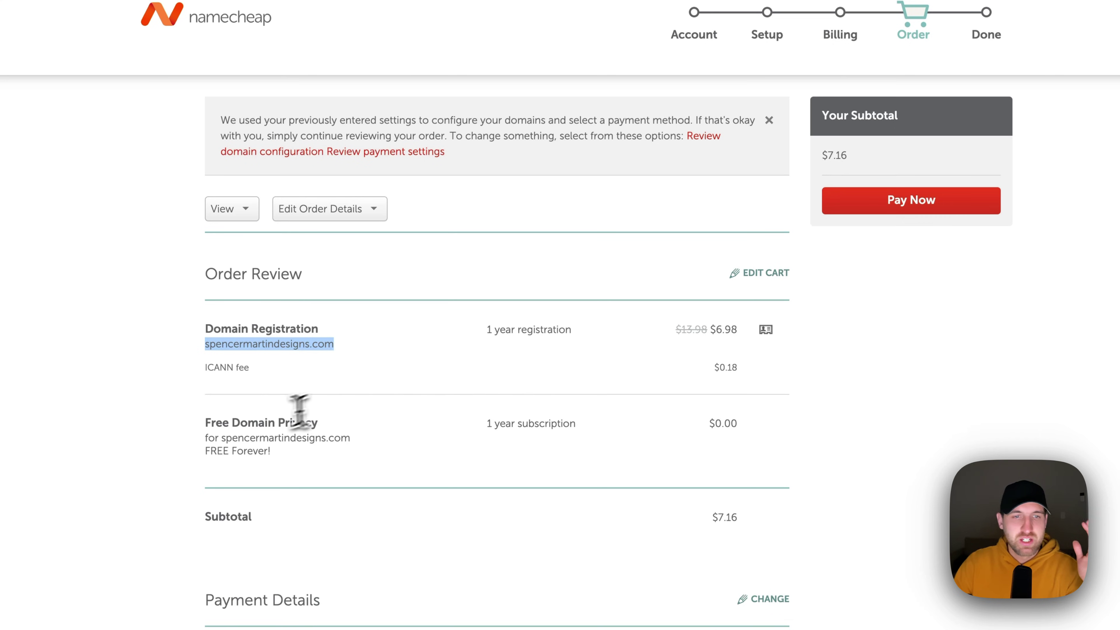
pyautogui.moveTo(205, 423); pyautogui.dragTo(348, 467)
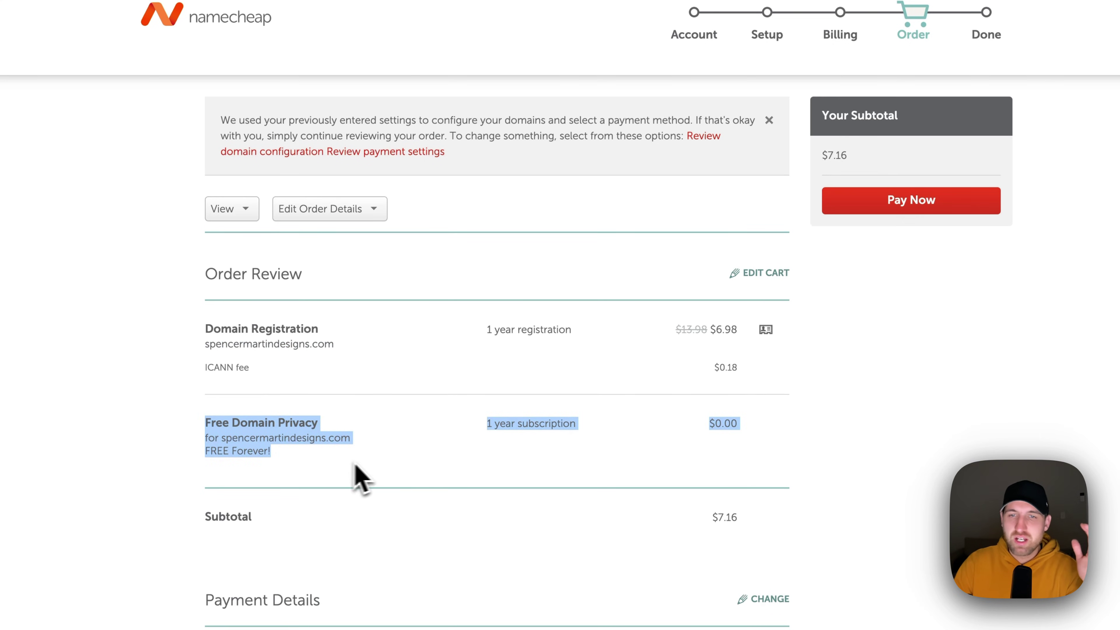
pyautogui.click(395, 470)
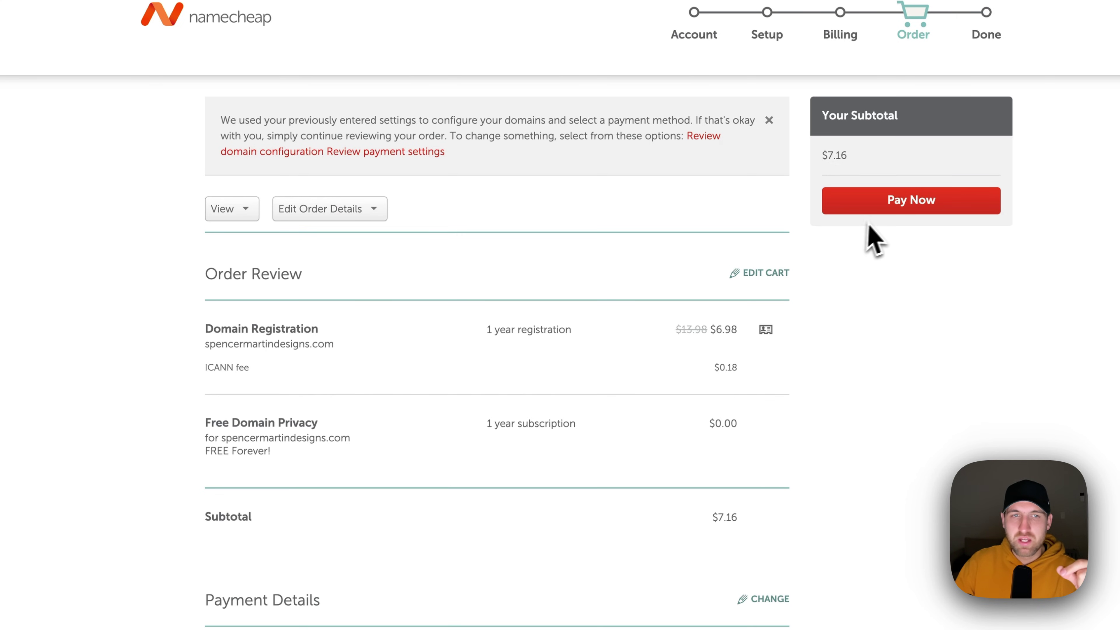
# - Pay Now for the $7.16 order and reach the Thank You confirmation page
pyautogui.click(907, 199)
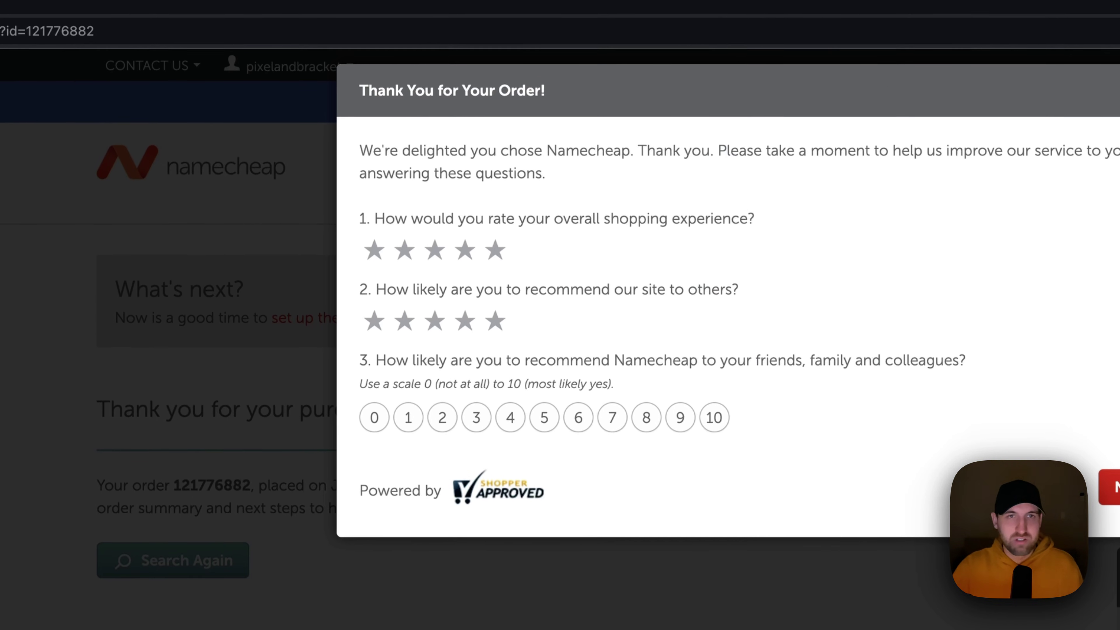
# - Dismiss the rating alert and feedback survey, then go to Dashboard from the account menu
pyautogui.click(923, 137)
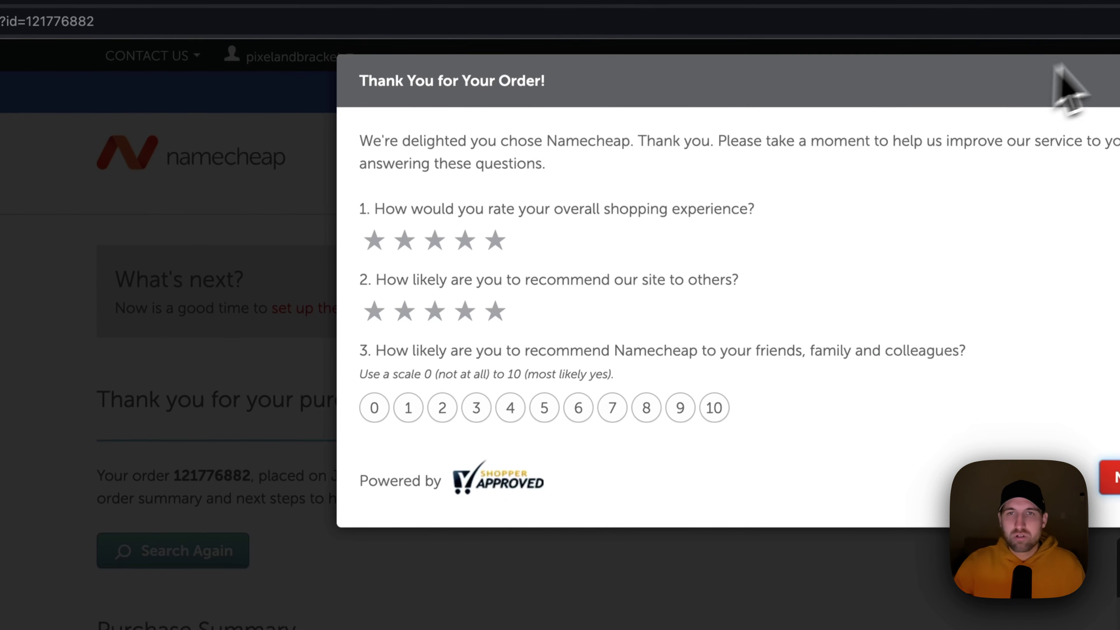
pyautogui.press('Escape')
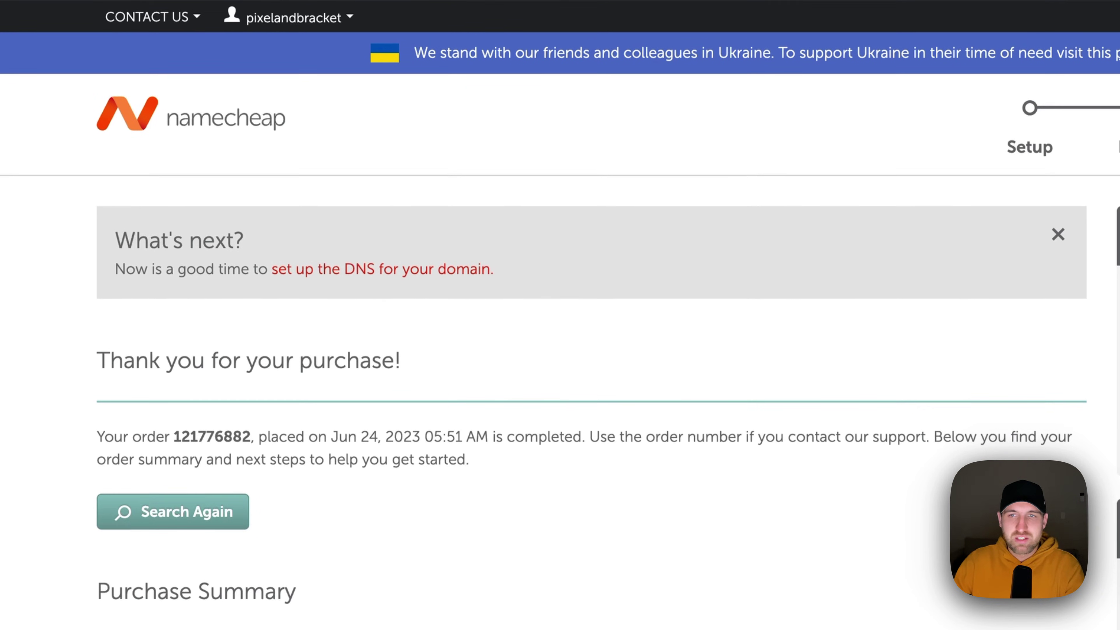
pyautogui.click(293, 15)
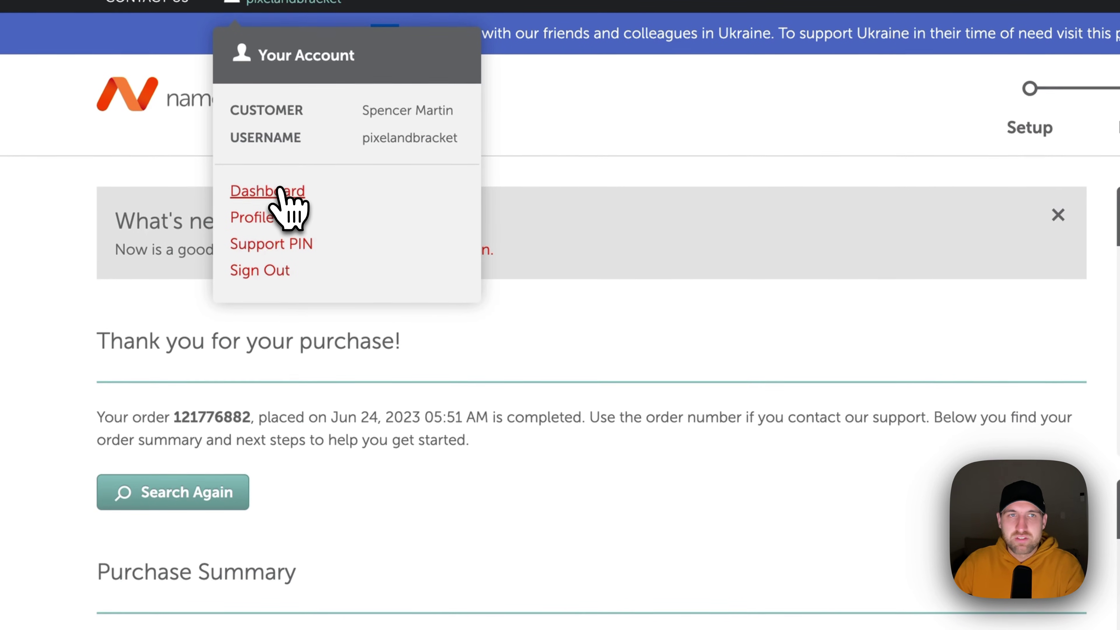
pyautogui.click(280, 188)
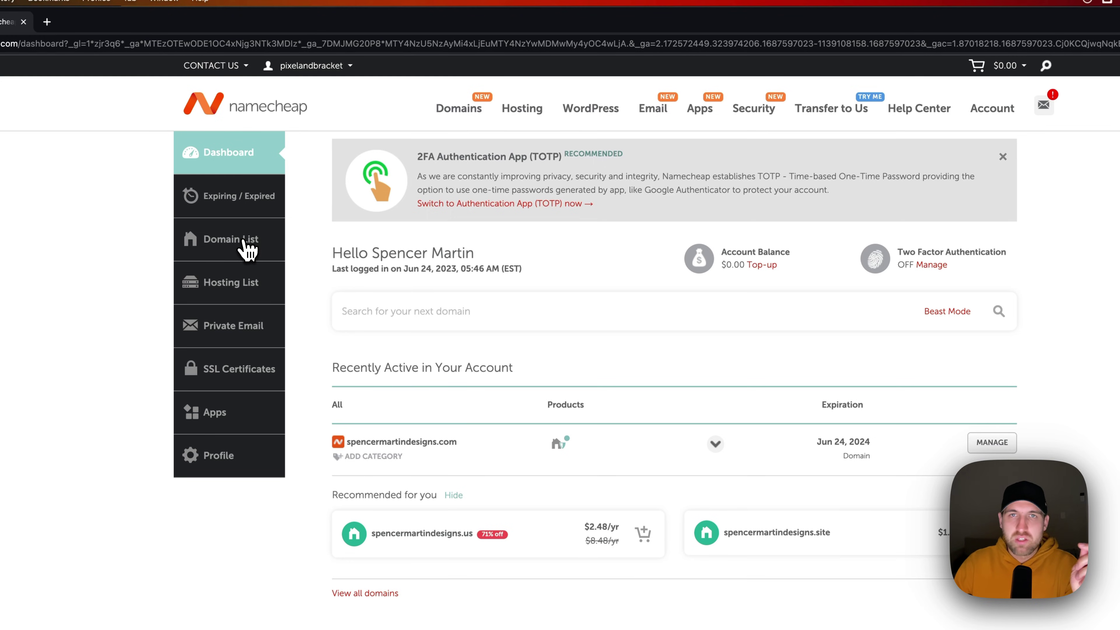
# - Open Domain List and manage spencermartindesigns.com to view its details
pyautogui.click(249, 255)
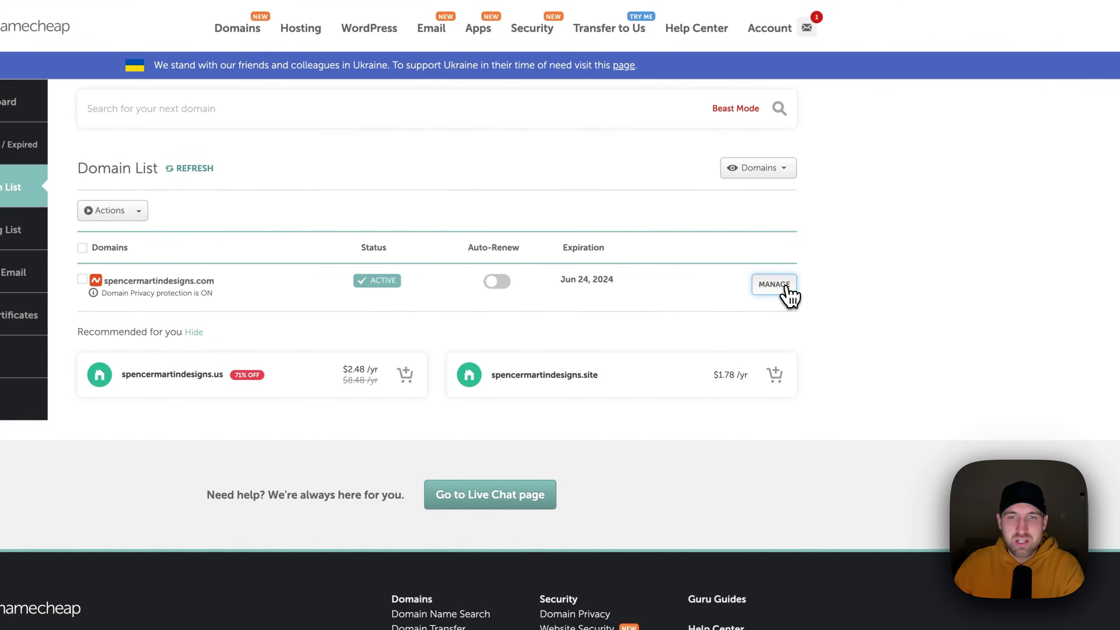
pyautogui.click(787, 289)
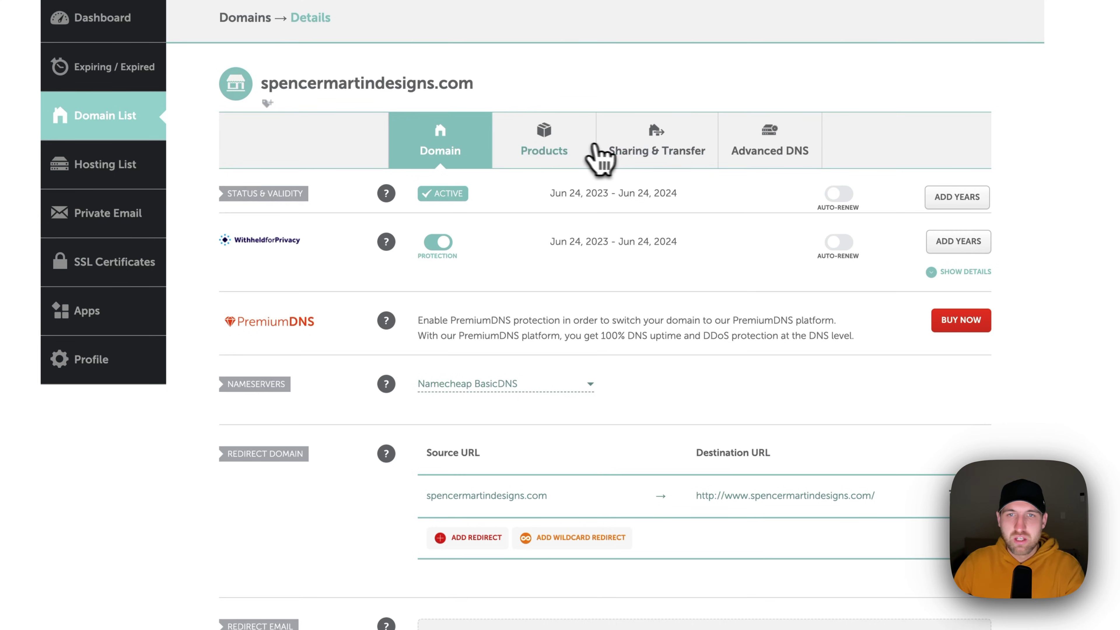
pyautogui.click(546, 156)
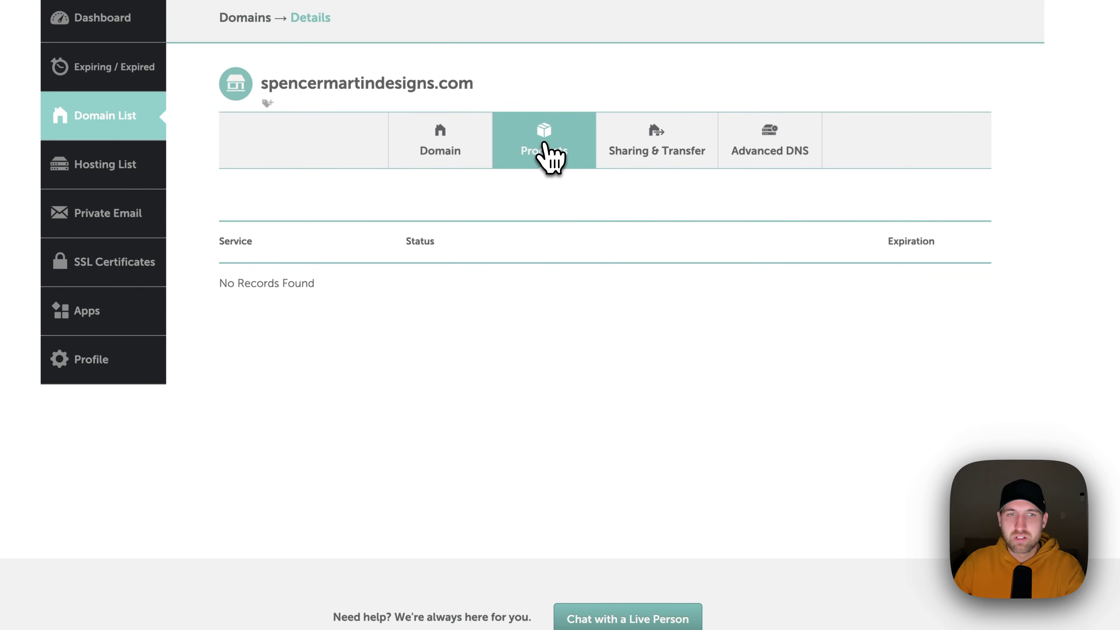